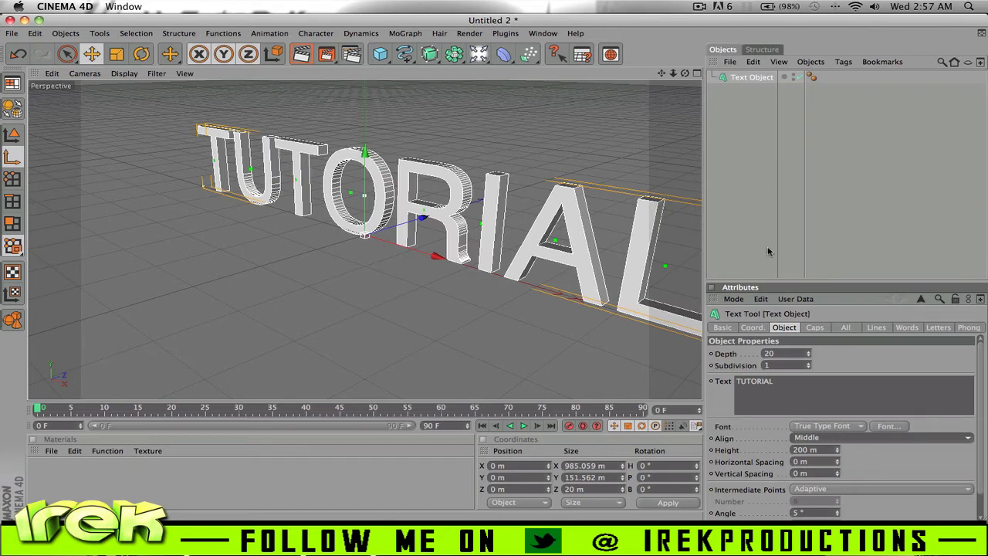
Set the TUTORIAL text's height to 172 m and its depth to 60
drag(684, 75, 631, 84)
drag(826, 445, 825, 450)
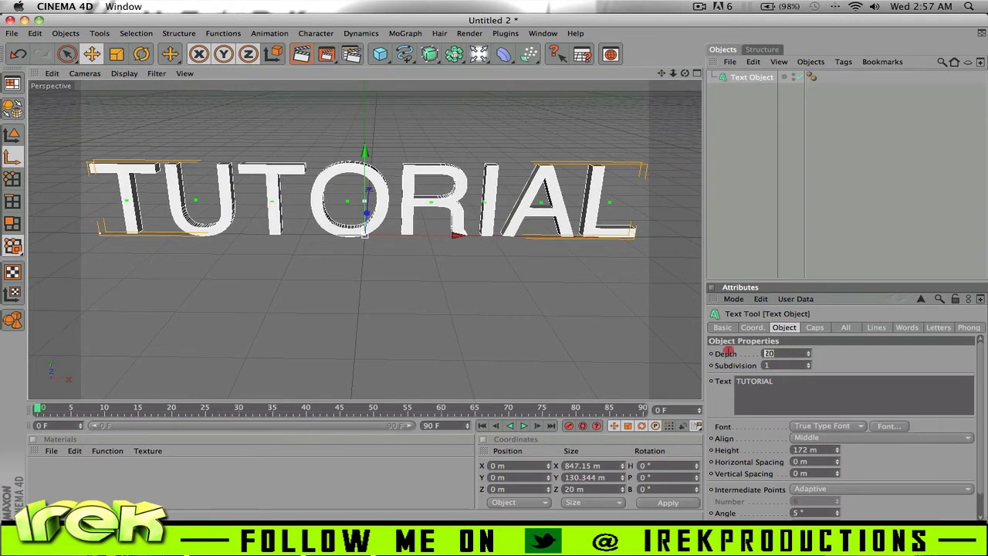
text(60)
key(Return)
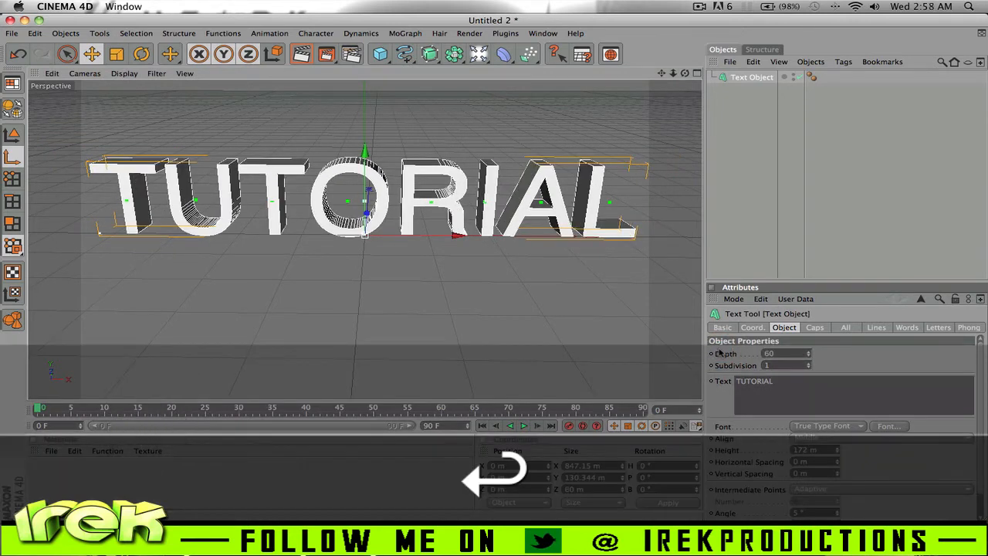
Change the text object's font to a heavy, angular display typeface
click(872, 424)
scroll(467, 220, down, 10)
scroll(467, 220, down, 12)
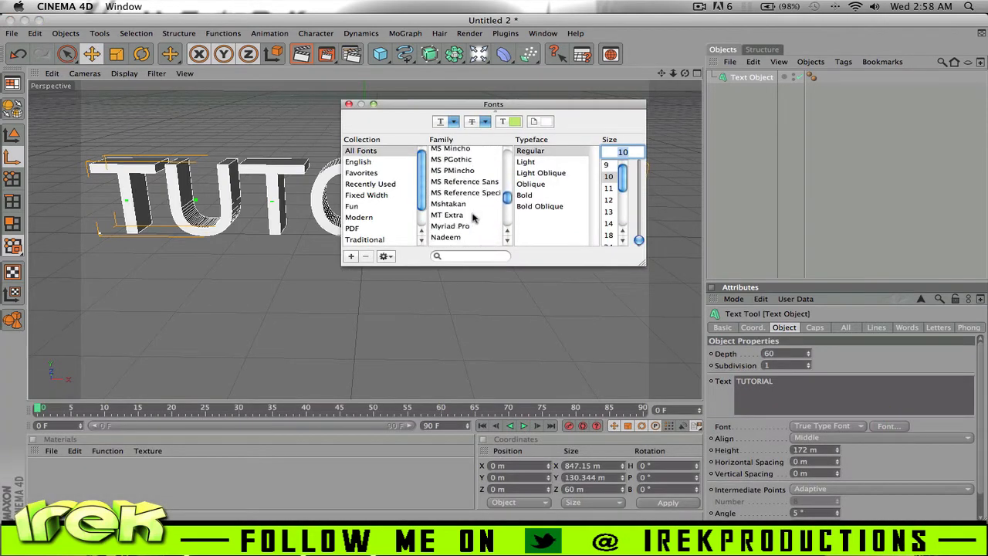
scroll(473, 218, down, 10)
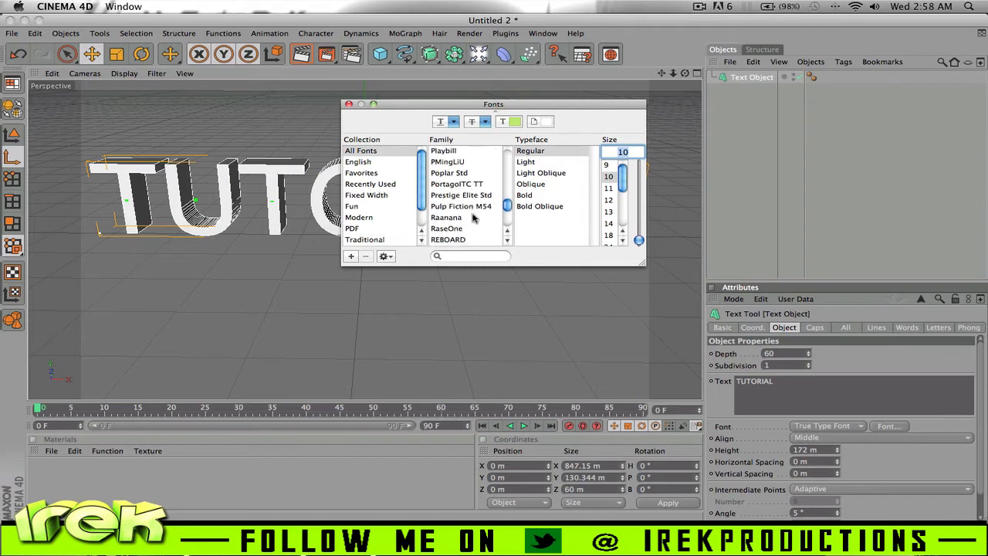
scroll(473, 219, down, 12)
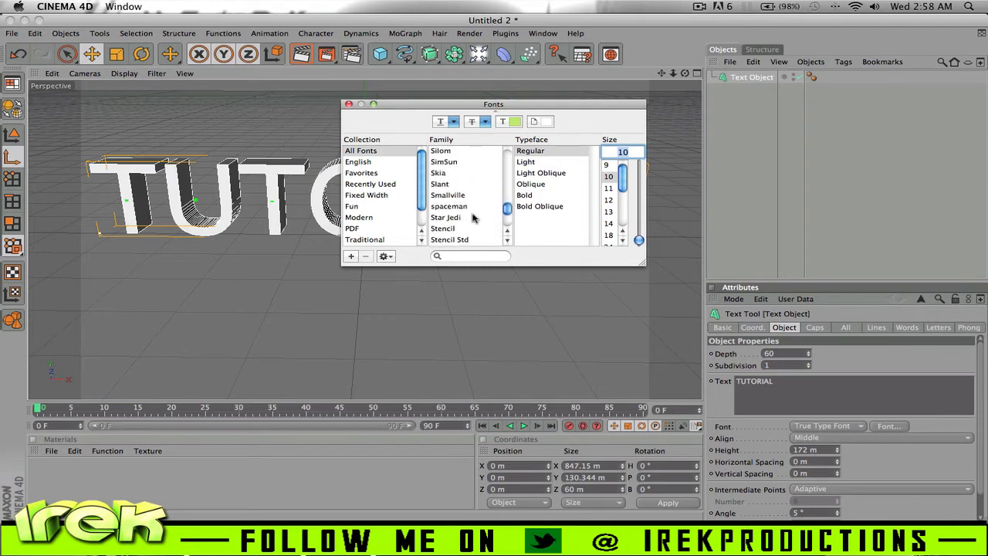
scroll(473, 216, up, 1)
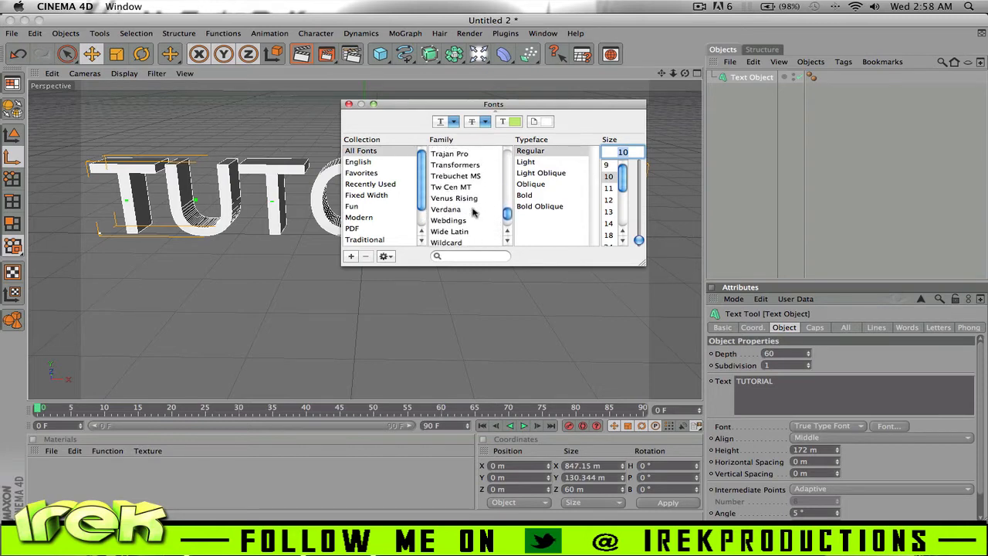
click(455, 154)
click(348, 104)
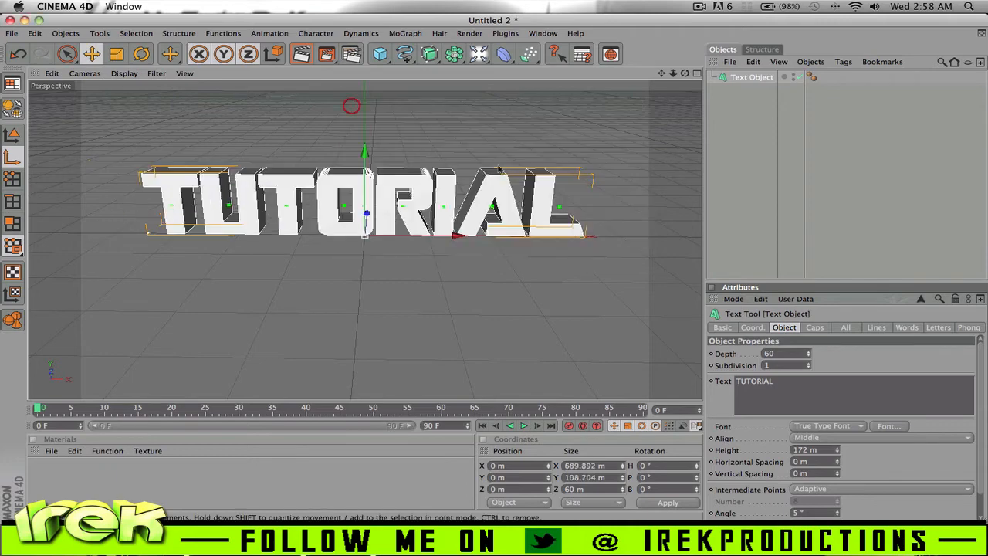
Set both the start and end caps of the text object to Fillet Cap
click(766, 173)
click(748, 79)
drag(675, 73, 714, 73)
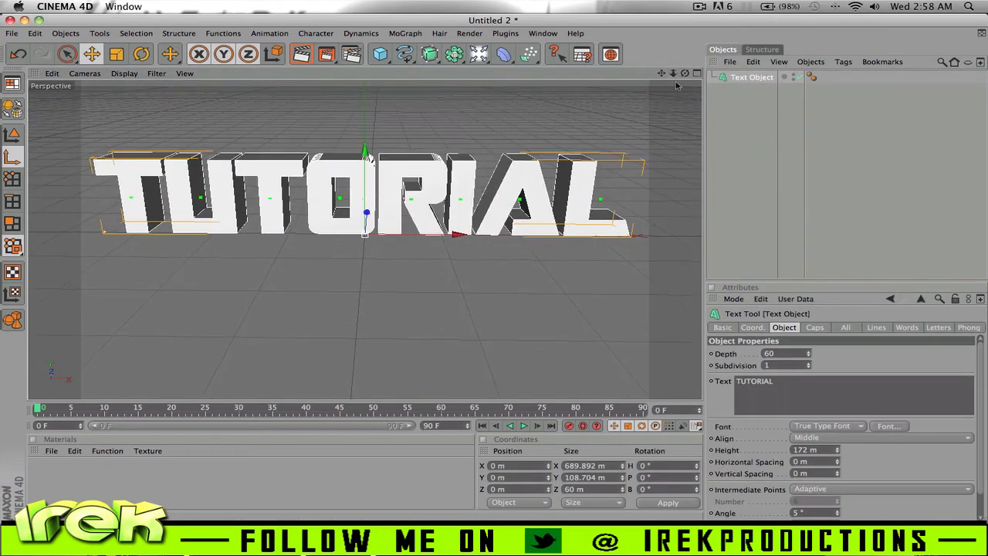
click(743, 149)
click(745, 80)
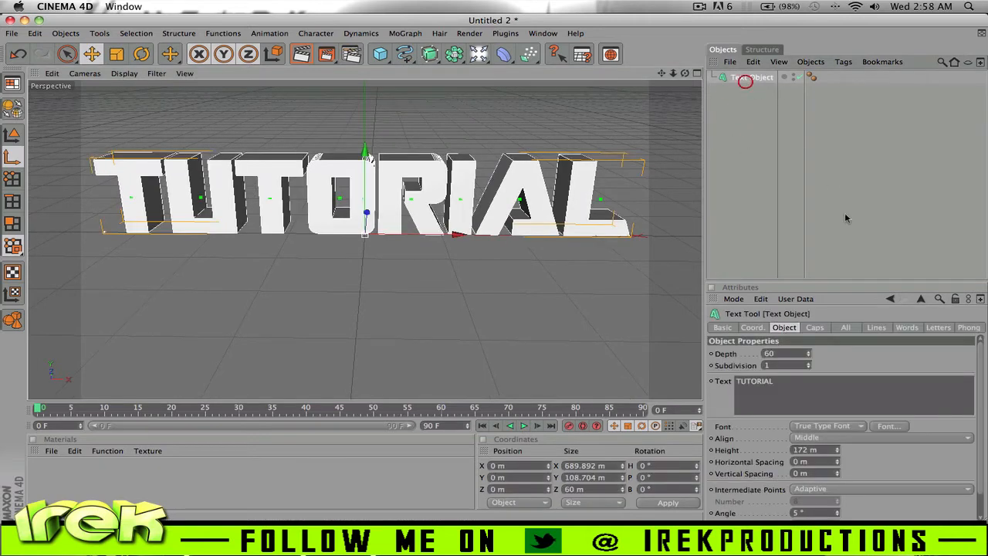
click(815, 327)
click(810, 355)
click(797, 401)
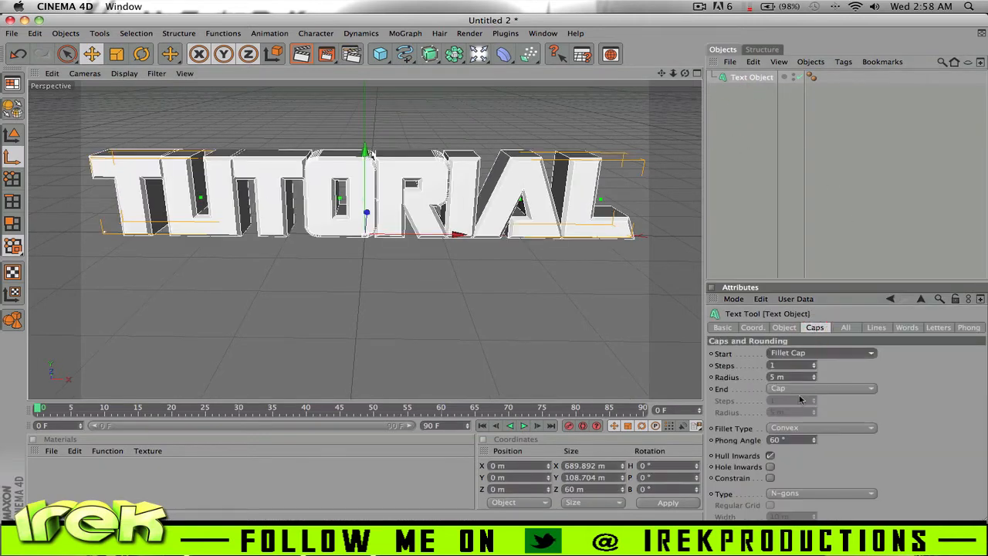
click(795, 389)
click(791, 435)
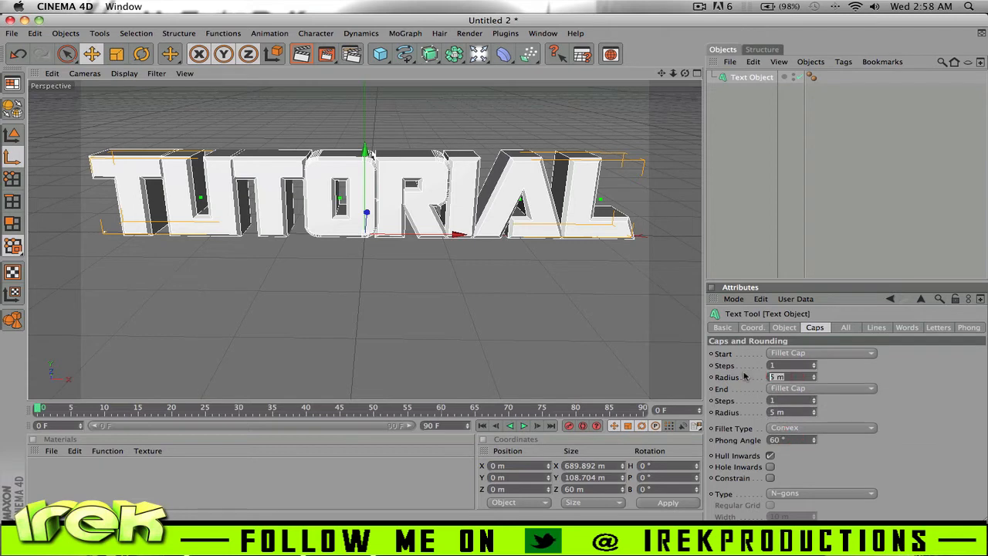
Give the start and end cap fillets of the text a 2 m radius and 10 steps
text(2)
key(Tab)
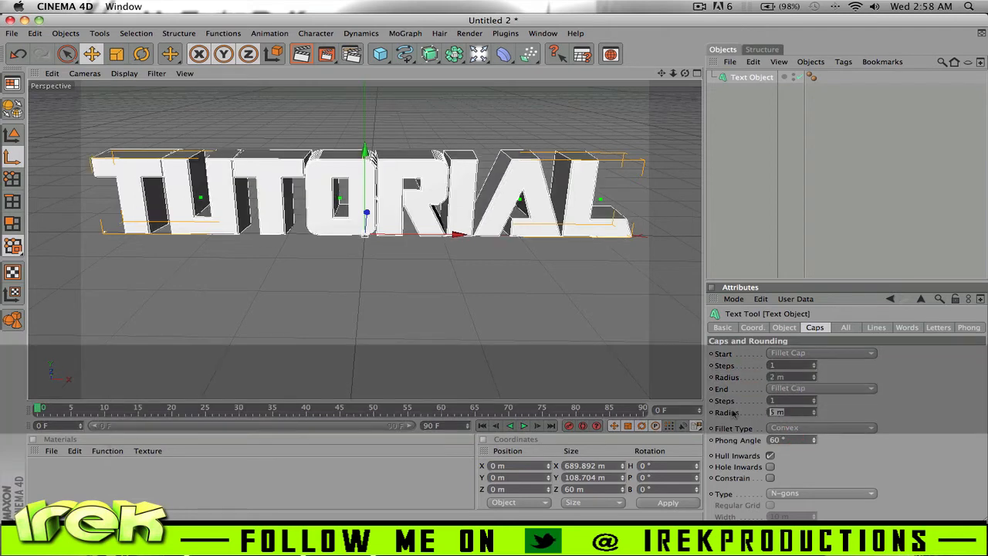
text(2)
click(797, 366)
text(0)
click(795, 402)
text(0)
click(947, 411)
click(733, 98)
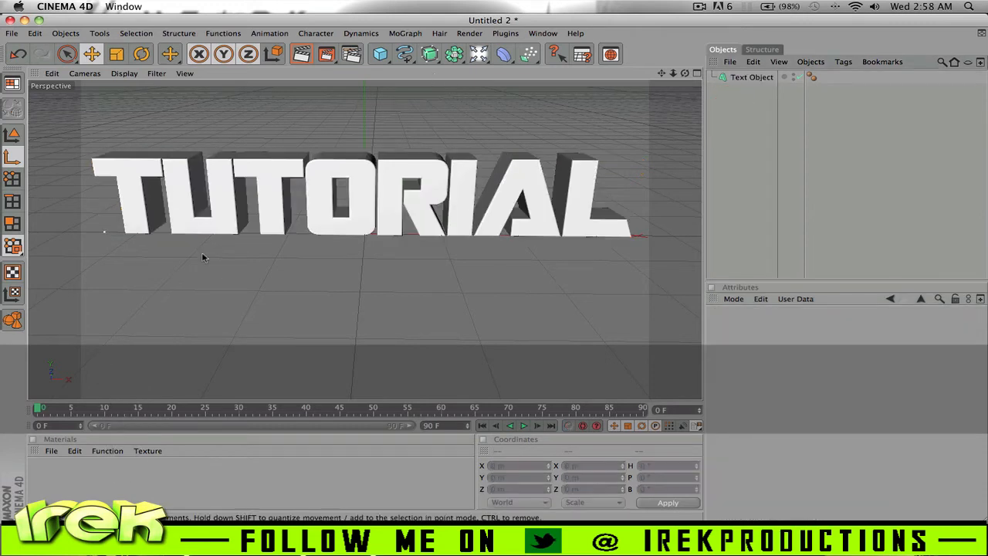
Create a new material and set its colour to orange, RGB 224, 142, 65
scroll(298, 218, up, 2)
scroll(443, 250, down, 4)
scroll(444, 249, up, 3)
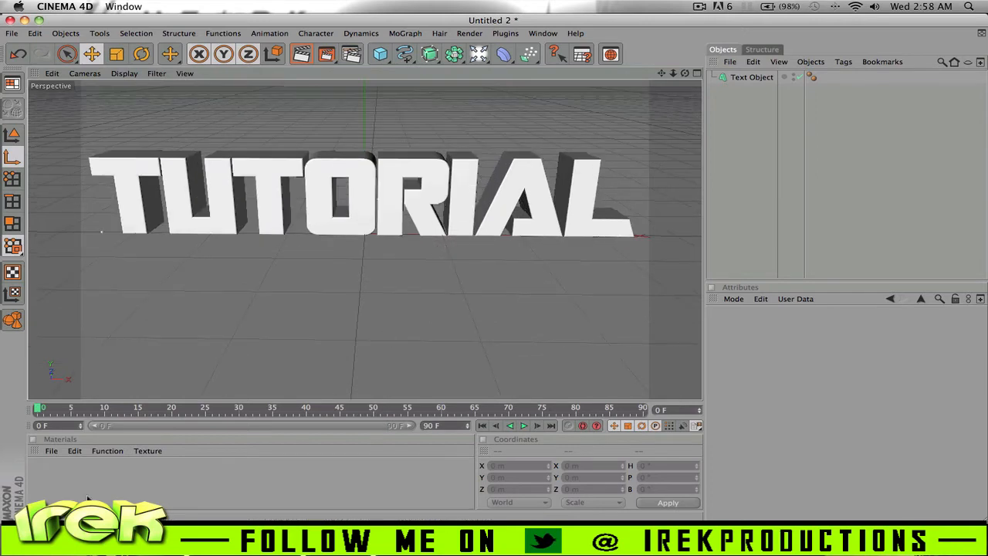
double_click(68, 467)
double_click(41, 475)
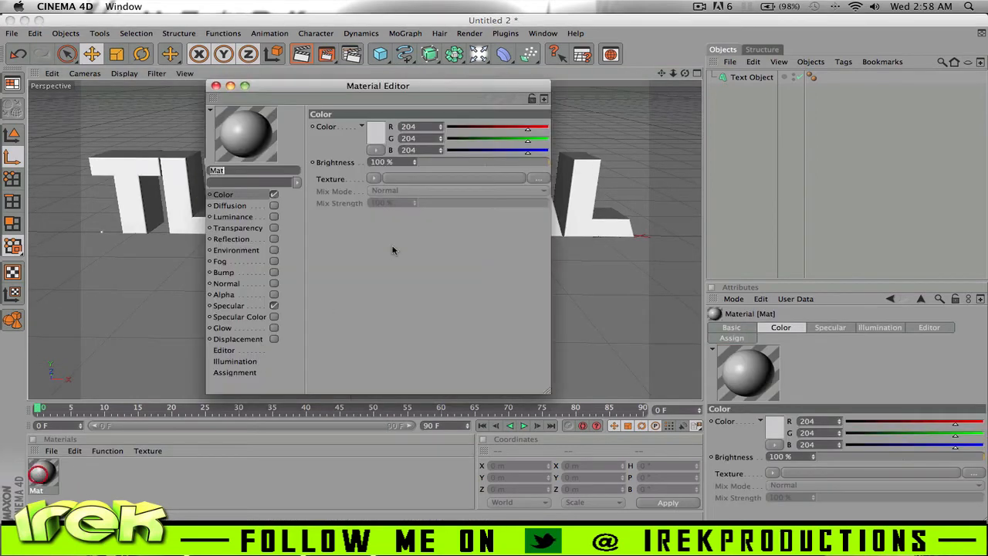
click(374, 134)
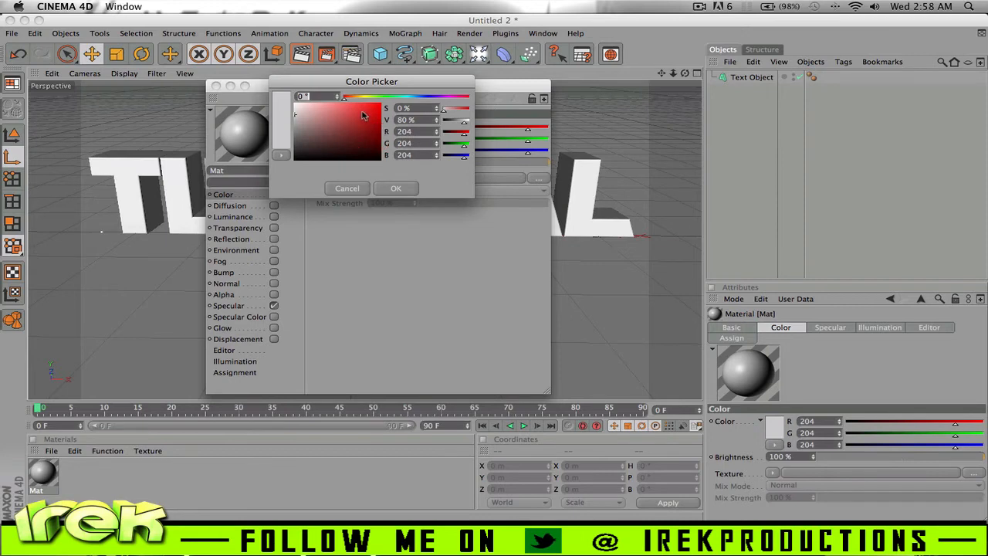
click(401, 98)
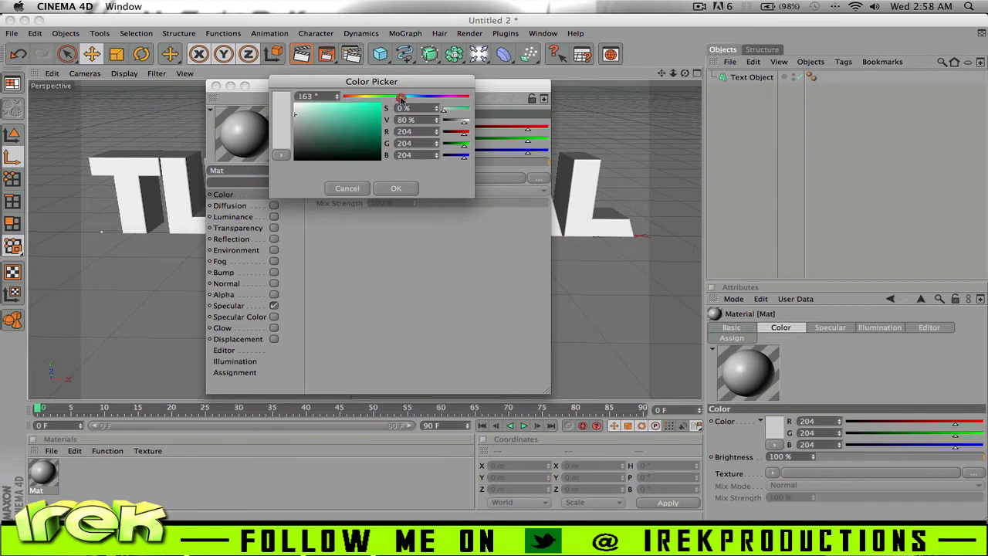
mouse_move(407, 99)
mouse_down()
mouse_move(357, 100)
mouse_move(382, 115)
mouse_move(351, 104)
mouse_move(355, 114)
mouse_move(390, 106)
mouse_move(345, 115)
mouse_move(357, 111)
mouse_up()
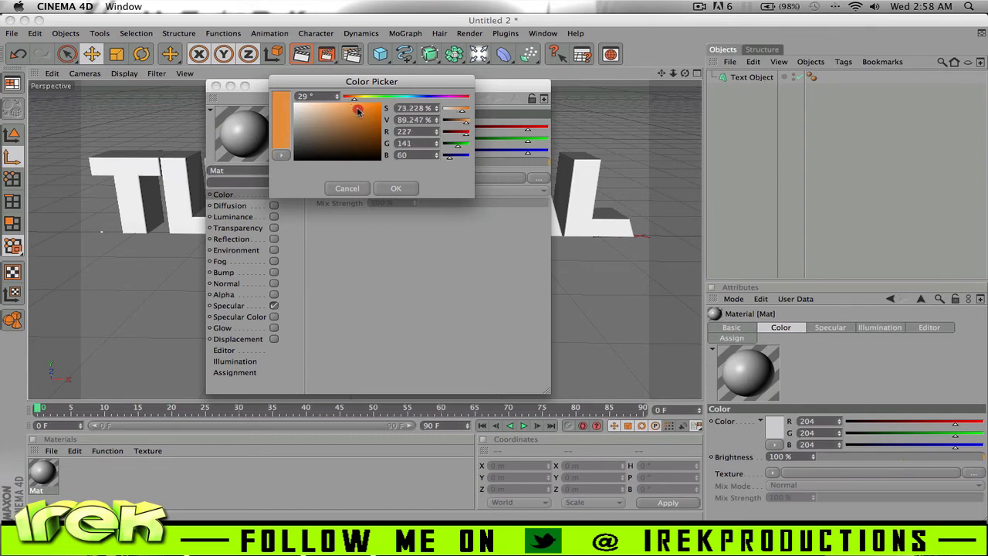
click(390, 188)
Enable reflection on the orange material with 5% brightness and a Fresnel texture at about 30% mix strength
click(239, 240)
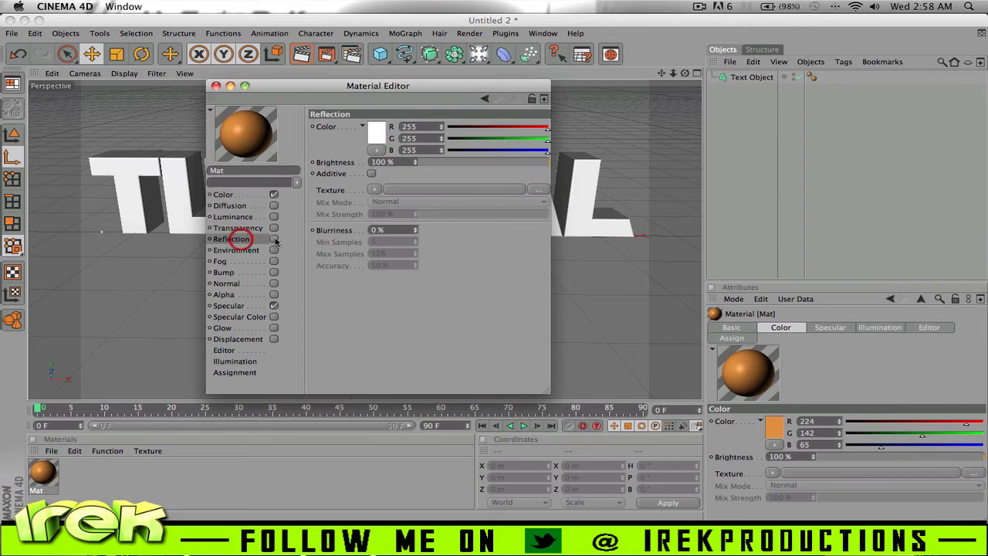
click(275, 239)
drag(437, 166, 442, 165)
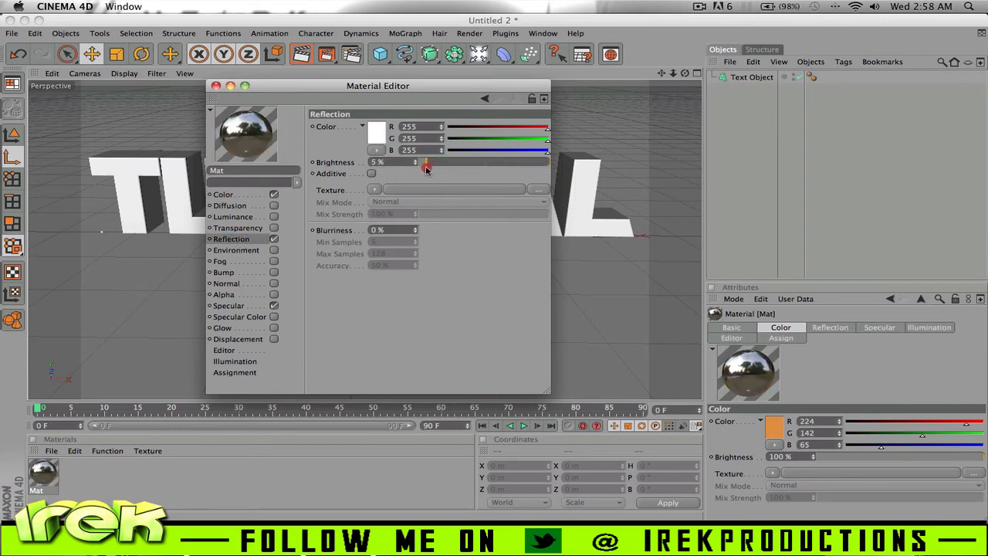
click(375, 189)
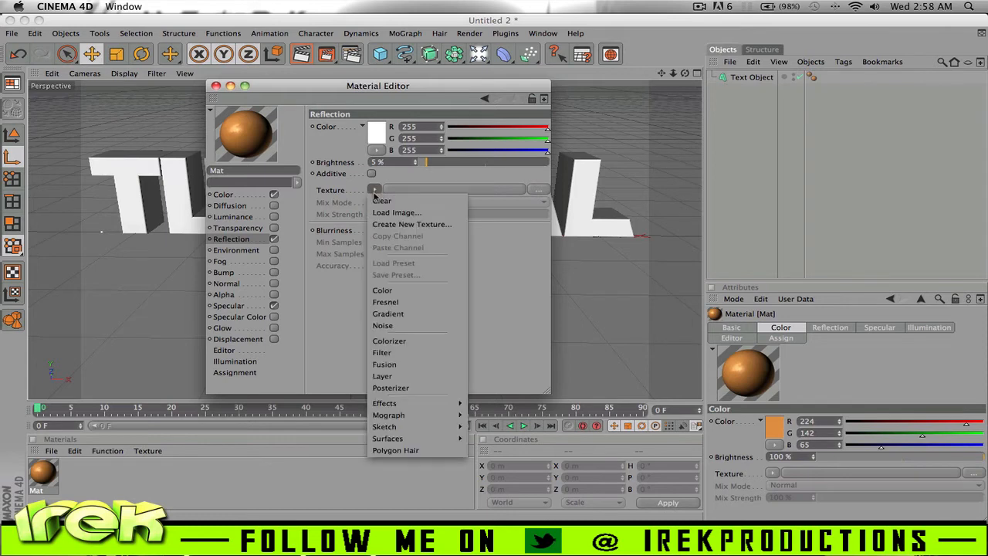
click(402, 302)
drag(429, 251, 452, 251)
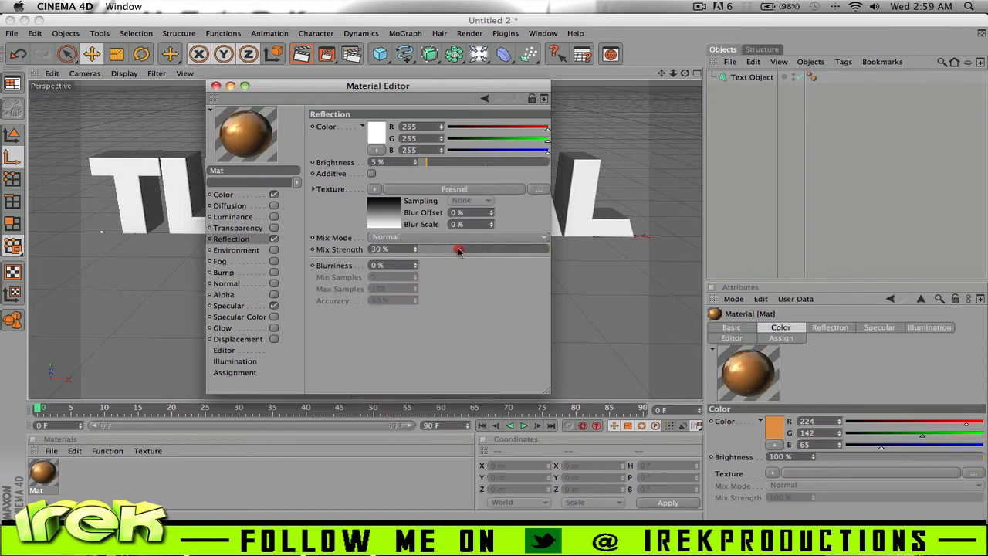
Close the material editor and apply the orange material to the text object
click(216, 86)
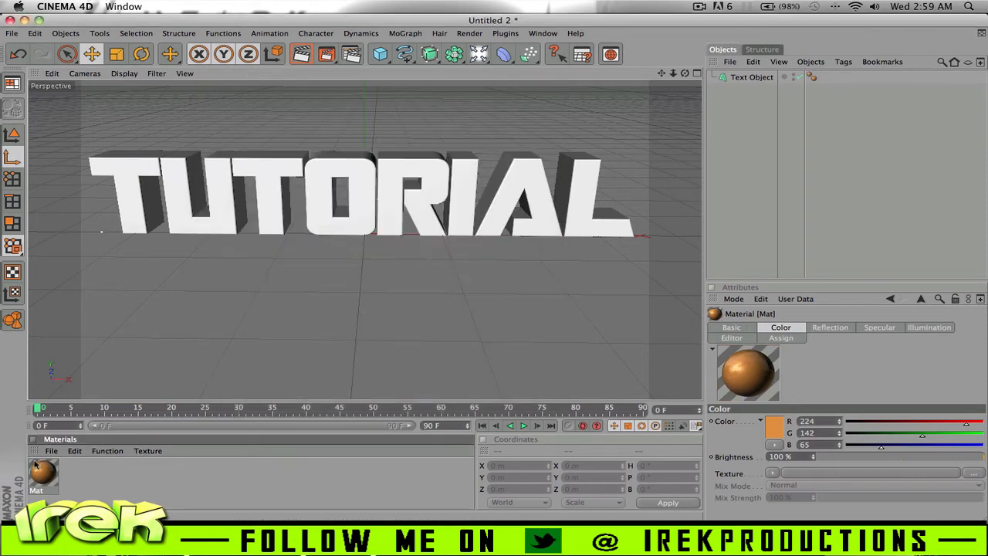
drag(135, 440, 756, 80)
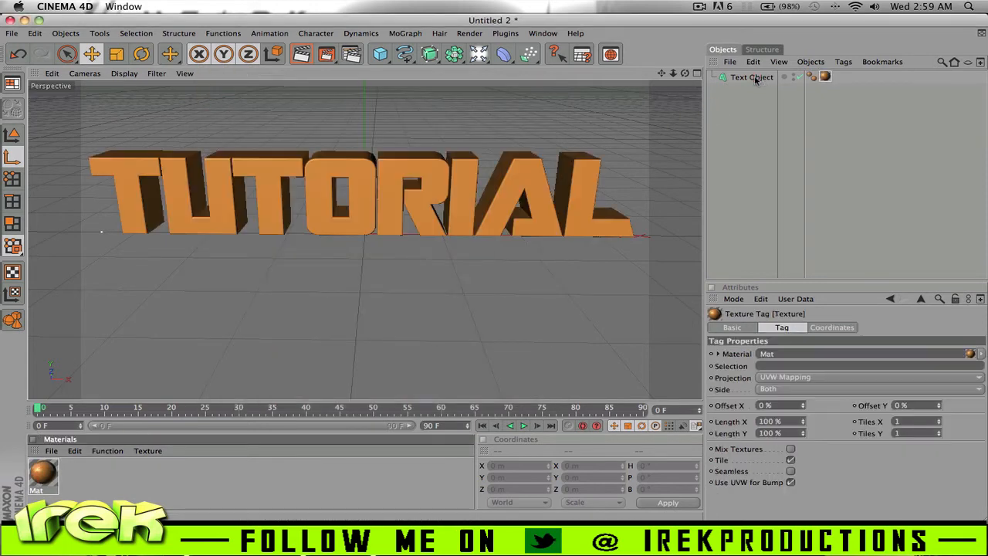
click(750, 137)
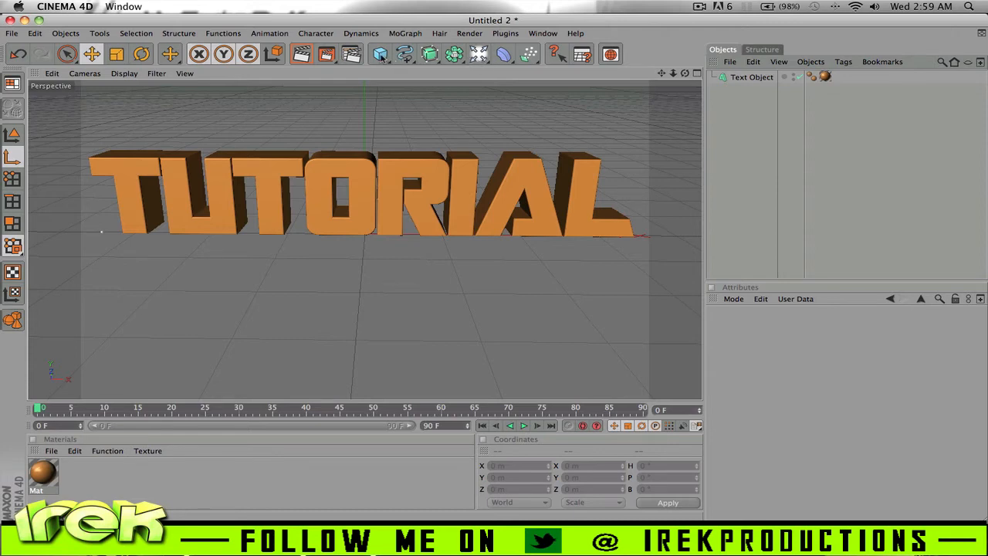
Add a plane object to the scene
click(381, 54)
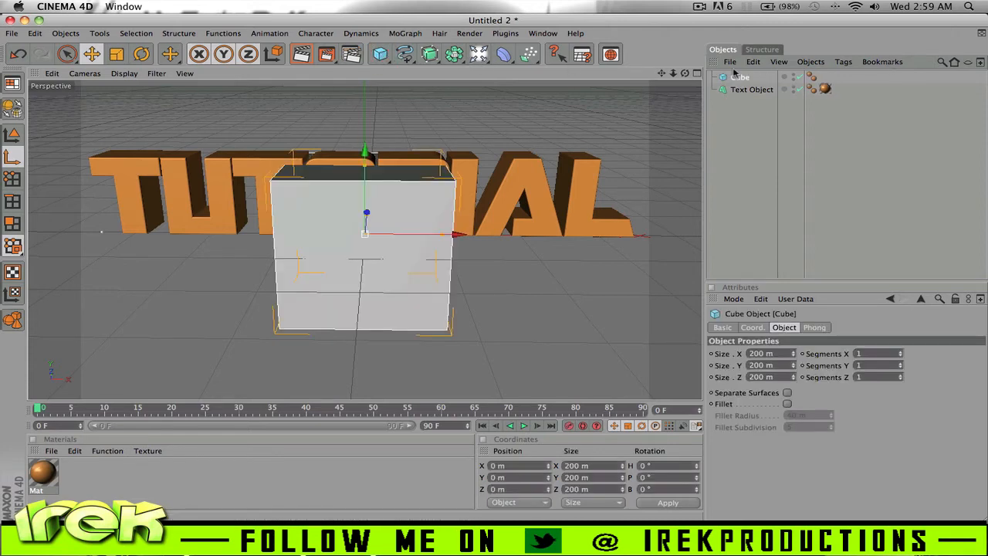
key(Delete)
drag(379, 53, 501, 91)
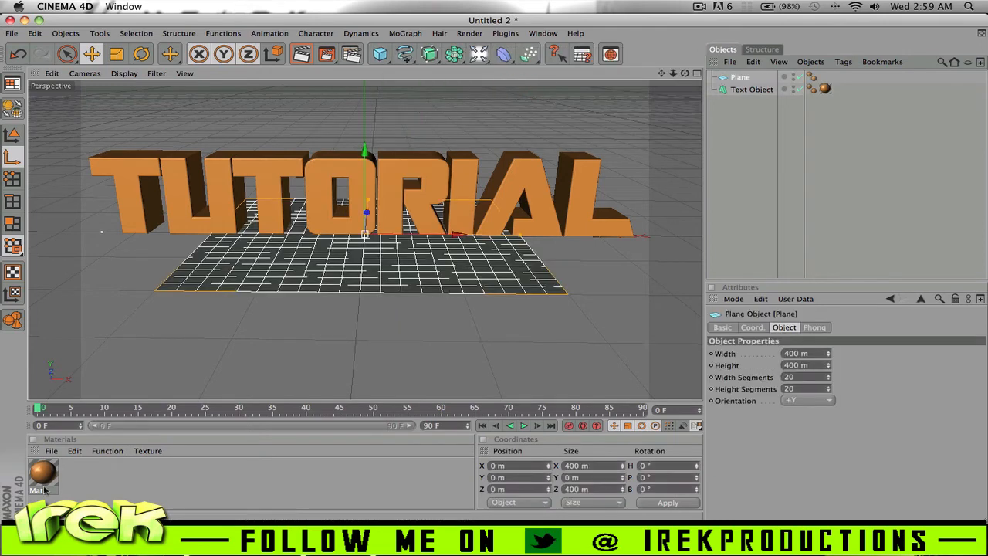
Create a second material with white luminance at 200% brightness and apply it to the plane
double_click(77, 487)
double_click(43, 474)
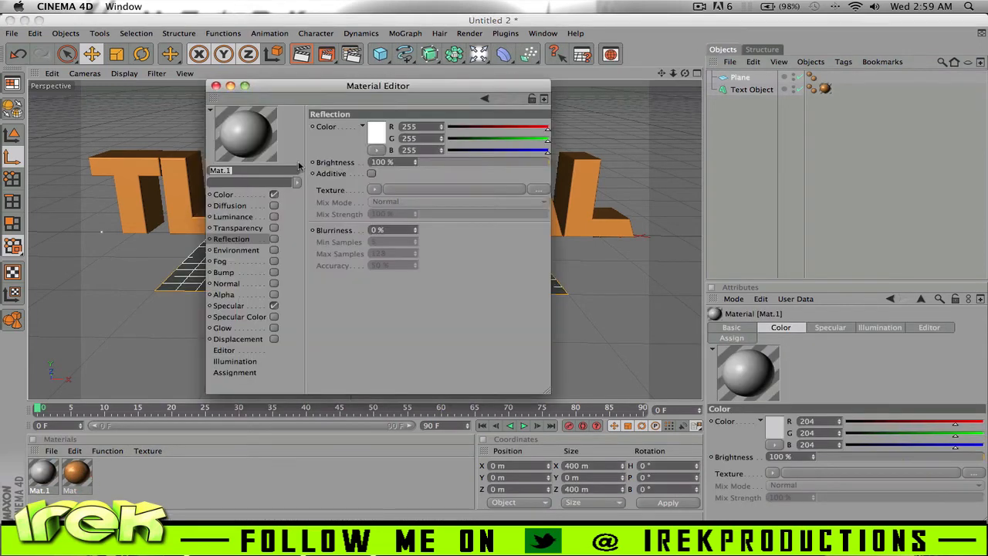
click(263, 217)
click(274, 217)
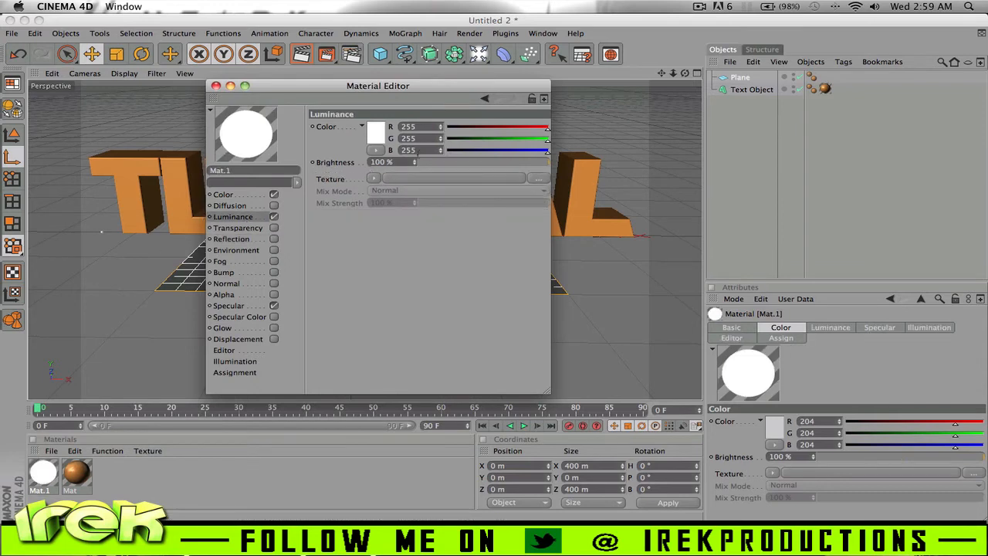
text(200)
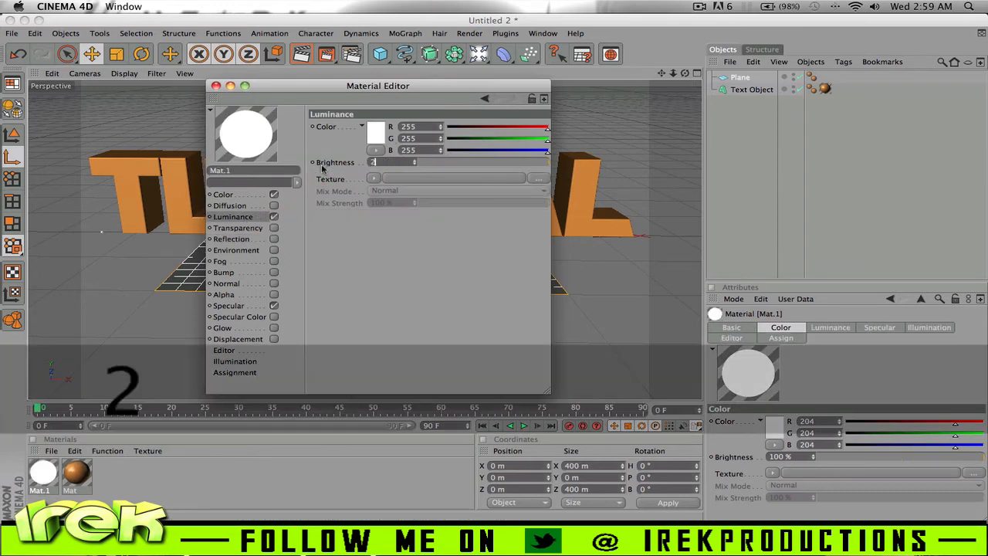
key(Return)
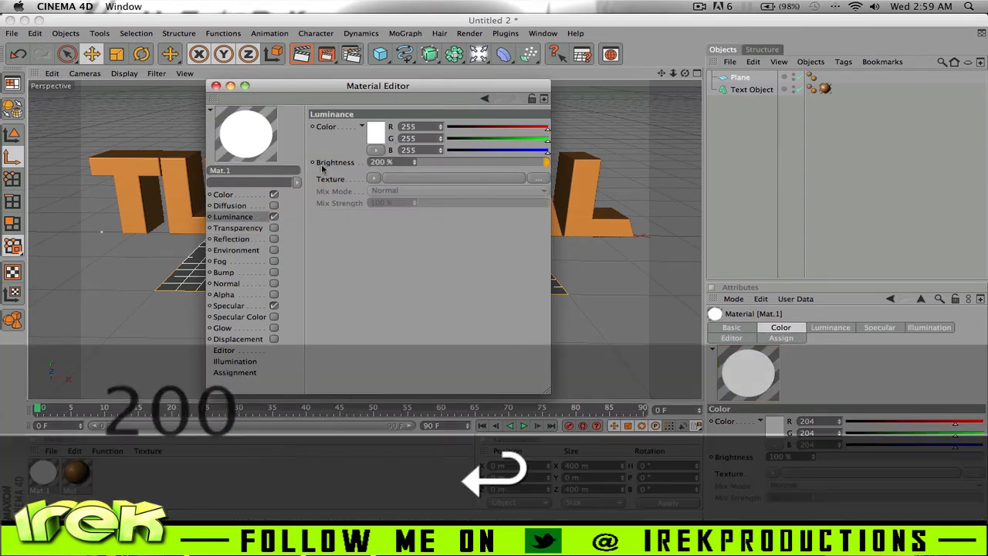
click(216, 86)
drag(48, 480, 331, 258)
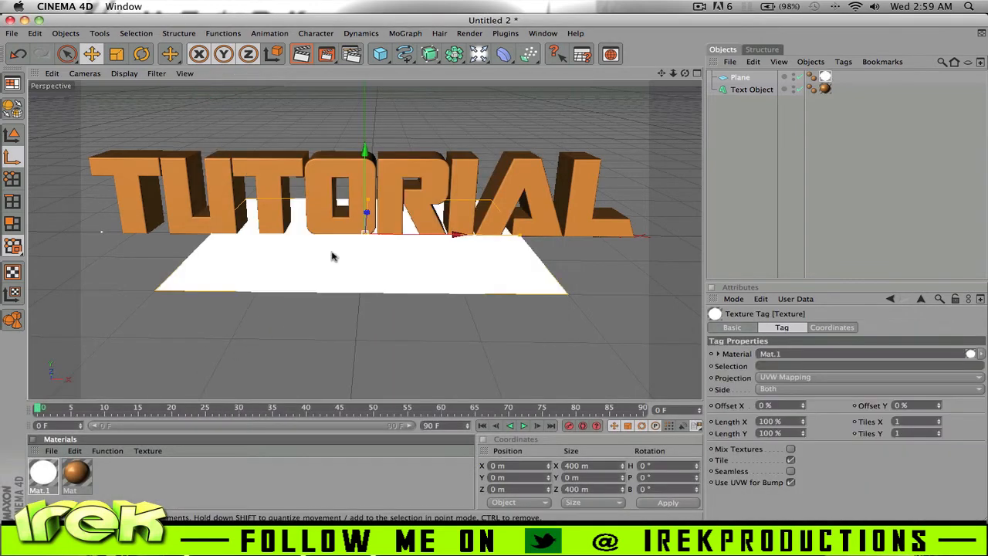
Add a MoGraph Cloner object and nest the luminous plane inside it
click(737, 78)
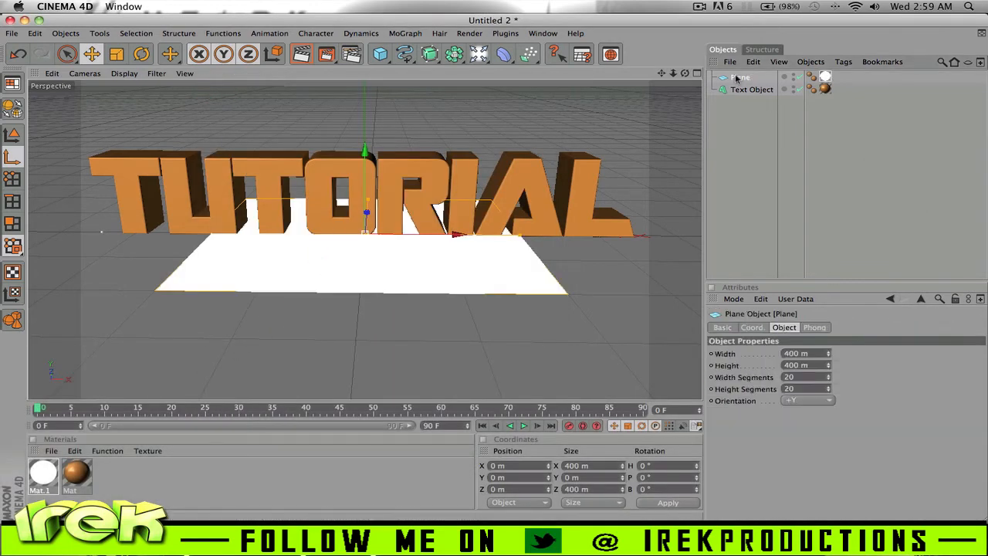
click(406, 33)
click(413, 99)
drag(743, 92, 749, 88)
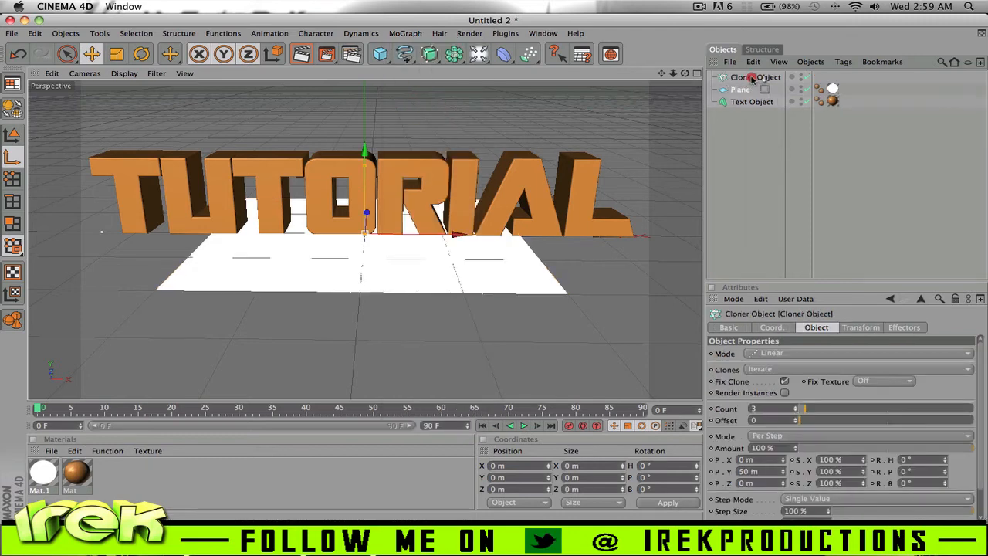
drag(752, 80, 752, 80)
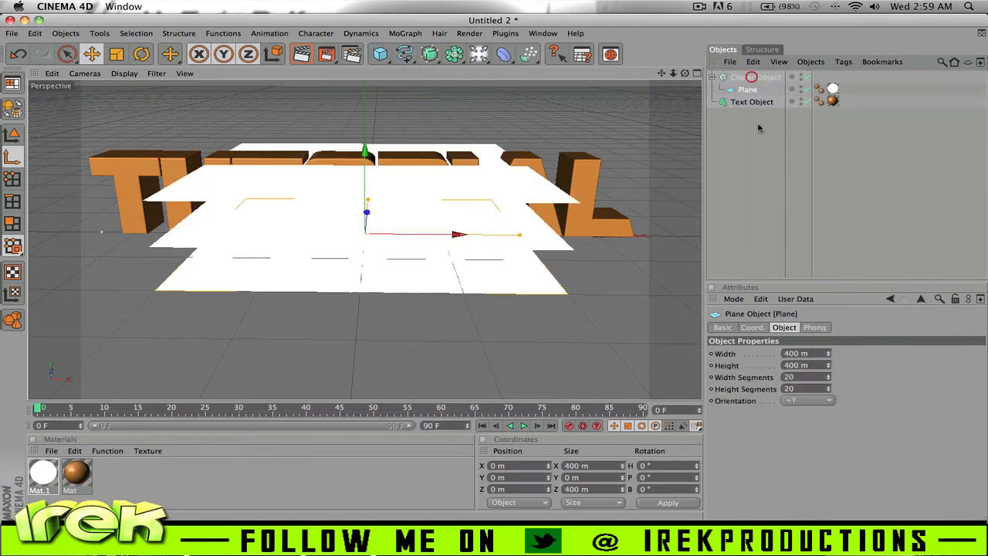
Set the Cloner Object to Grid Array mode with a clone count of 4 × 1 × 4
click(747, 78)
click(788, 354)
click(771, 400)
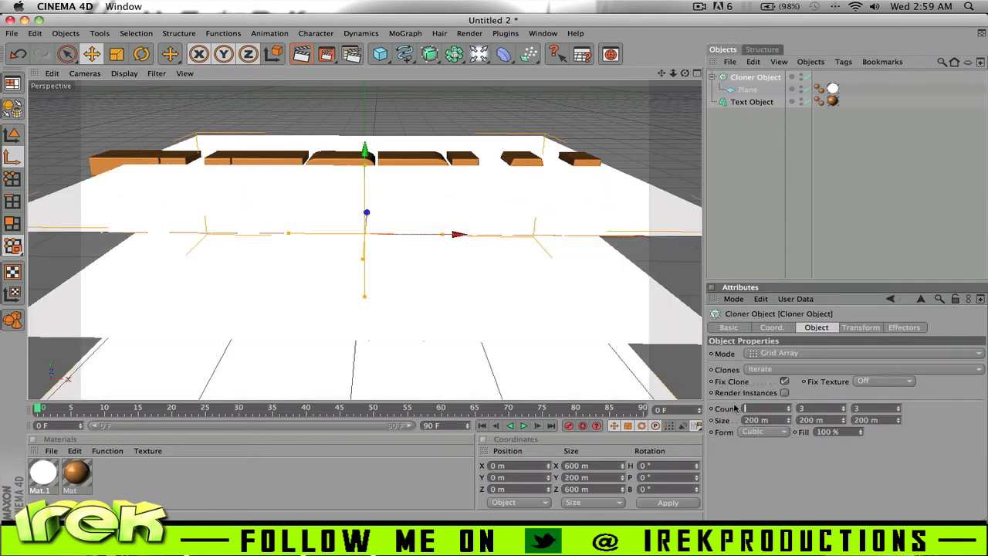
text(4)
text(1)
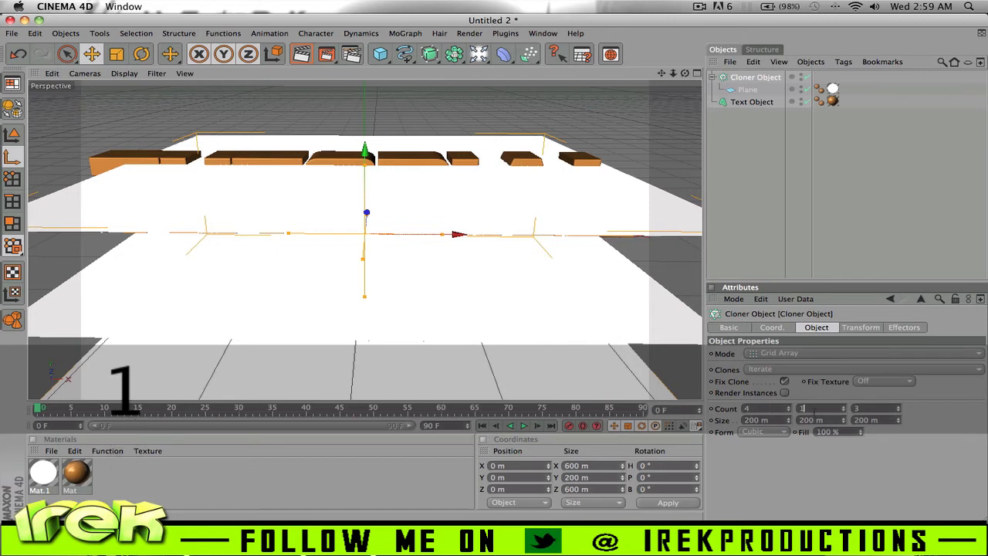
key(Tab)
text(4)
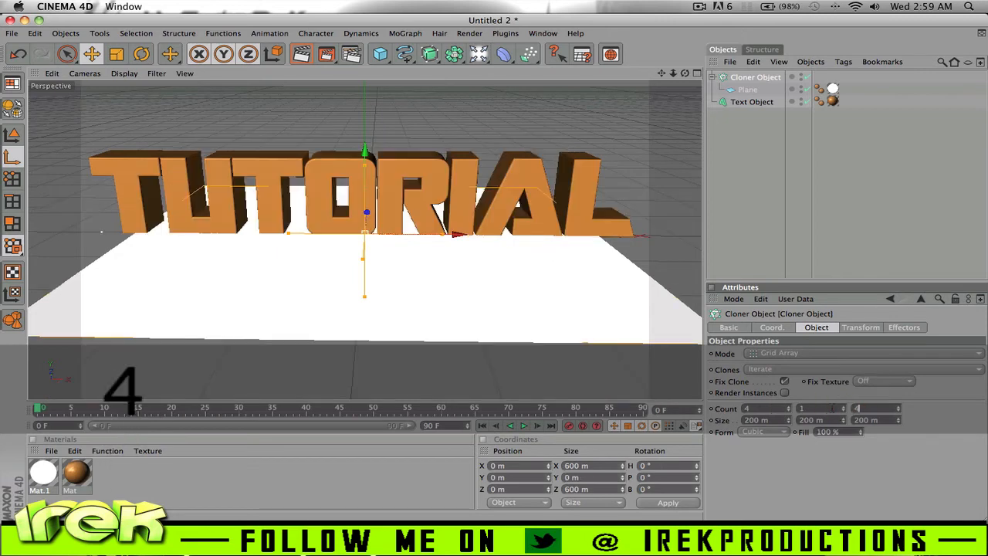
Set the cloner's grid size to 1500 m in X and 1500 m in Z
drag(775, 422, 711, 422)
text(1500)
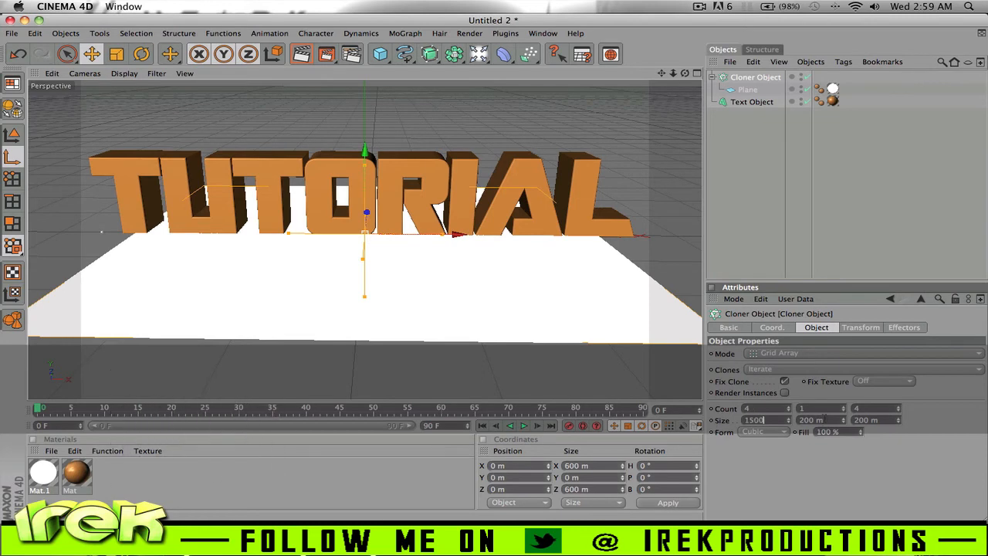
key(Tab)
key(Tab)
text(15)
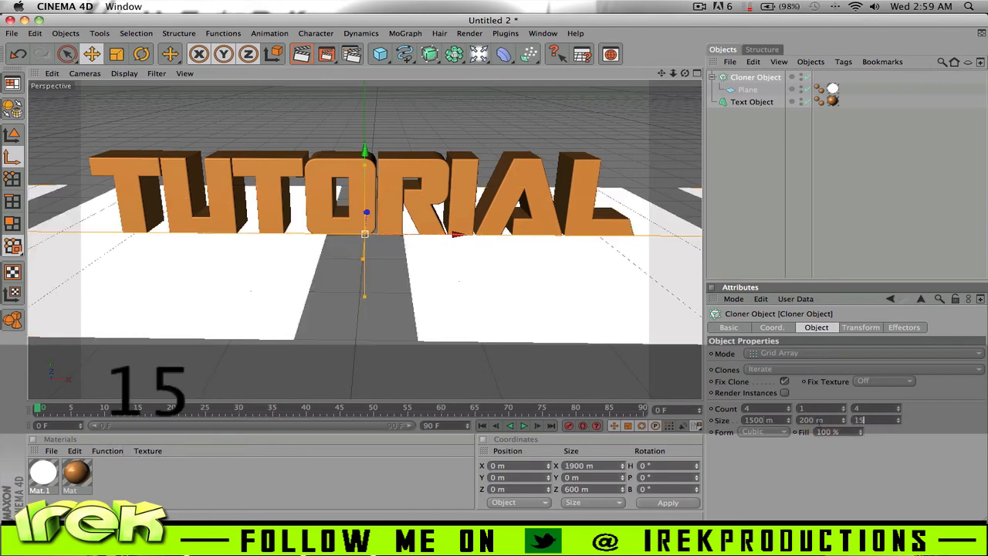
text(00)
key(Return)
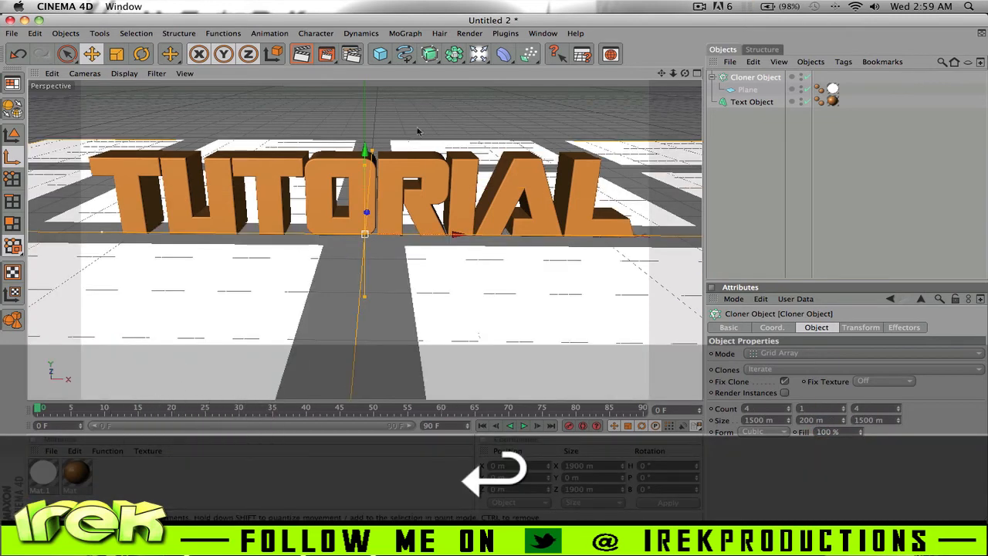
Raise the cloner above the text to a height of about 269 m and render the view as a test
drag(366, 150, 365, 113)
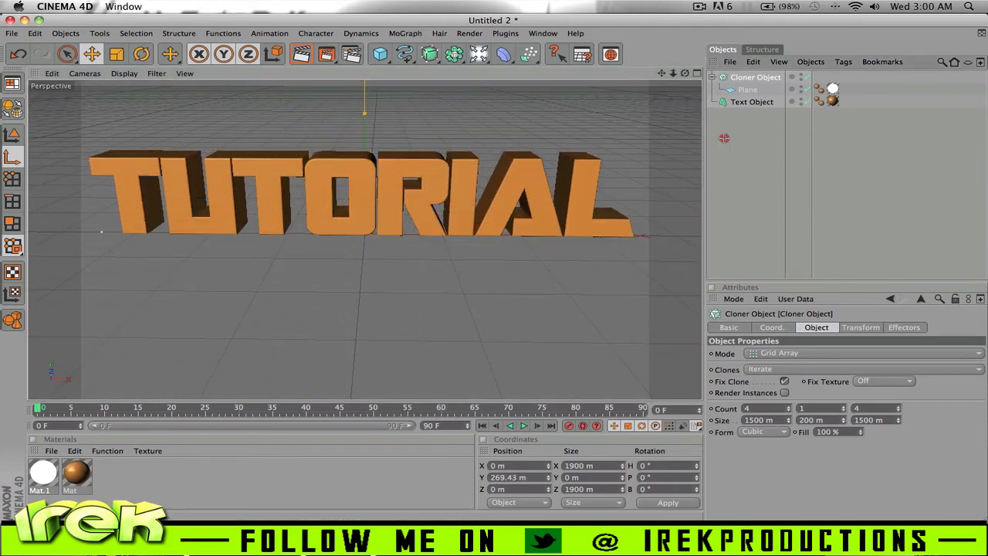
click(749, 136)
click(301, 54)
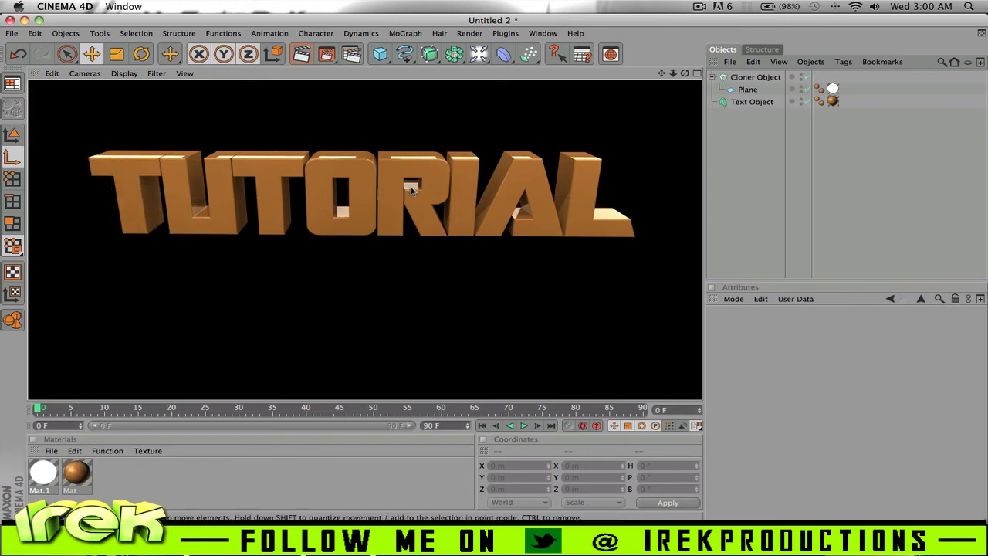
click(777, 198)
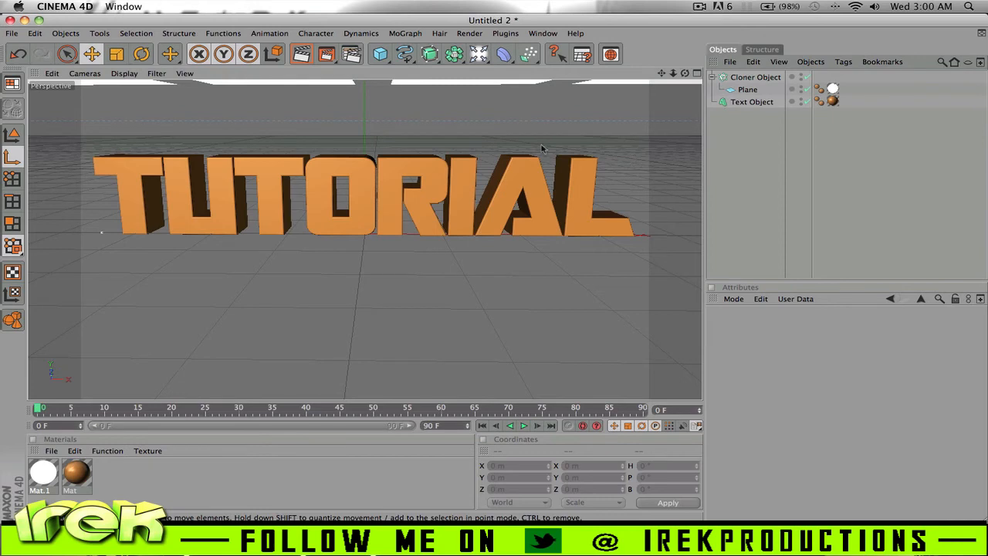
Raise the cloner further to a height of about 343 m and test-render the view from slightly different angles
click(753, 78)
scroll(422, 134, down, 5)
drag(365, 113, 365, 92)
drag(673, 74, 795, 74)
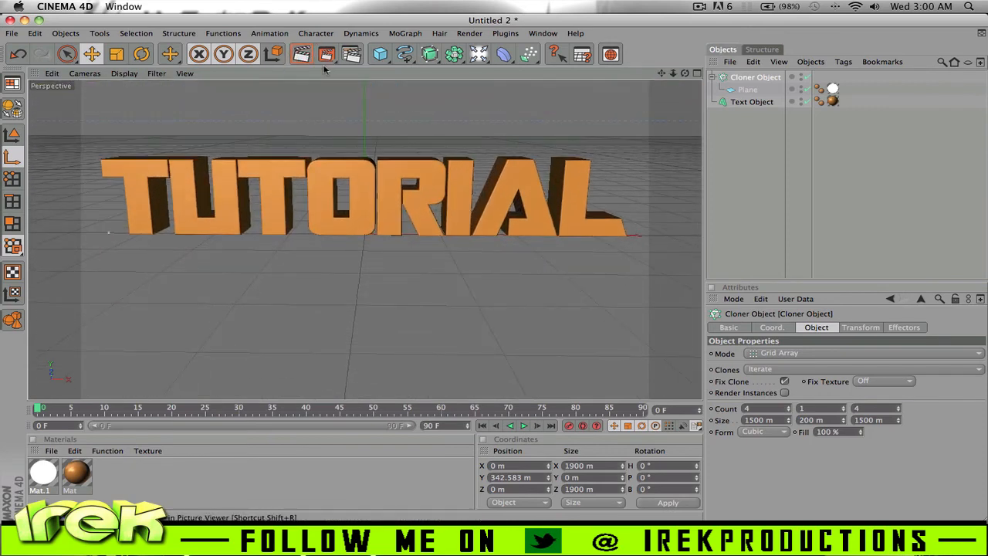
click(308, 57)
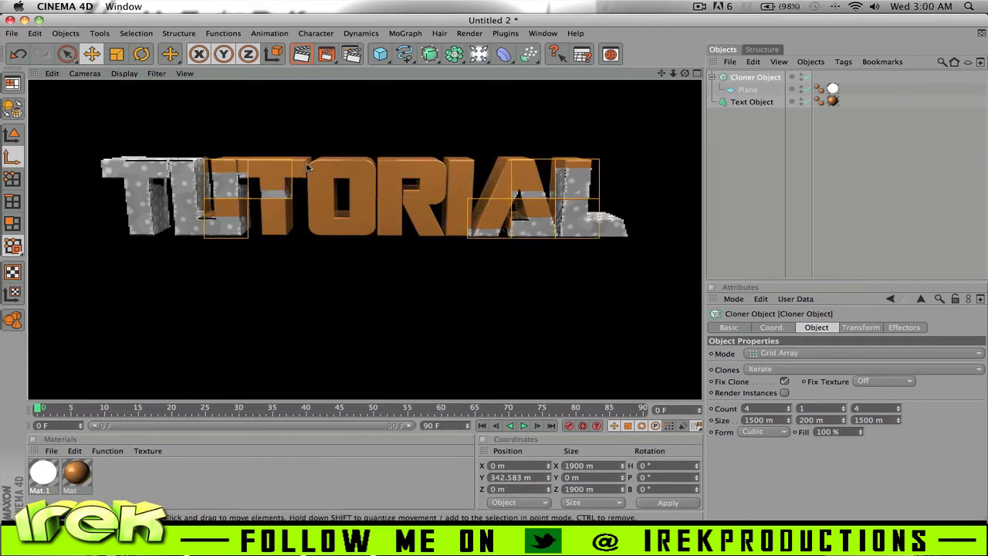
click(760, 157)
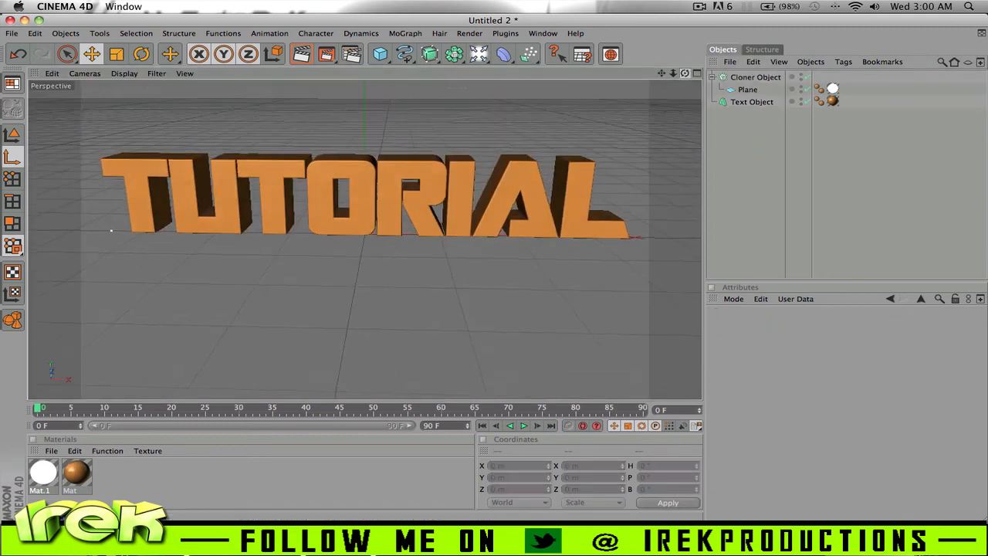
click(302, 54)
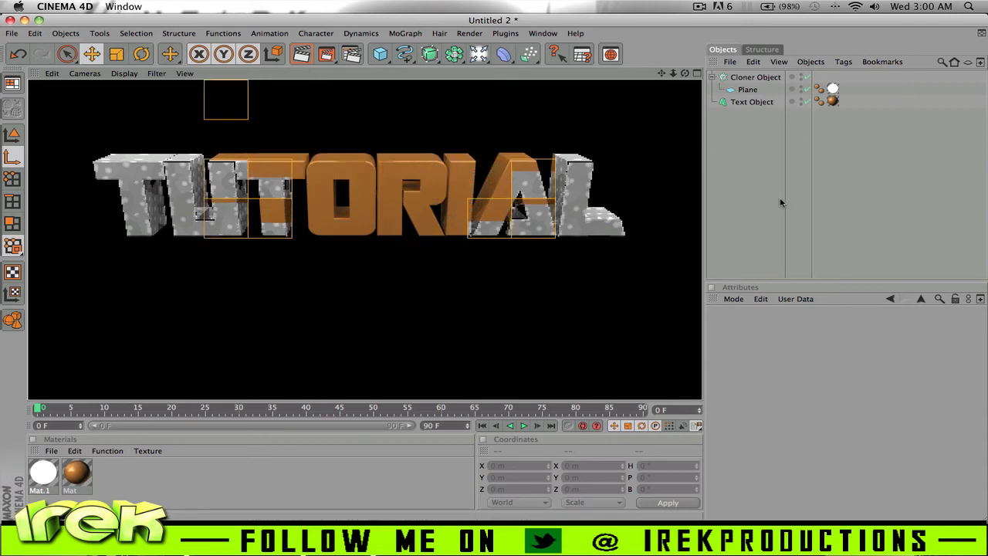
click(763, 170)
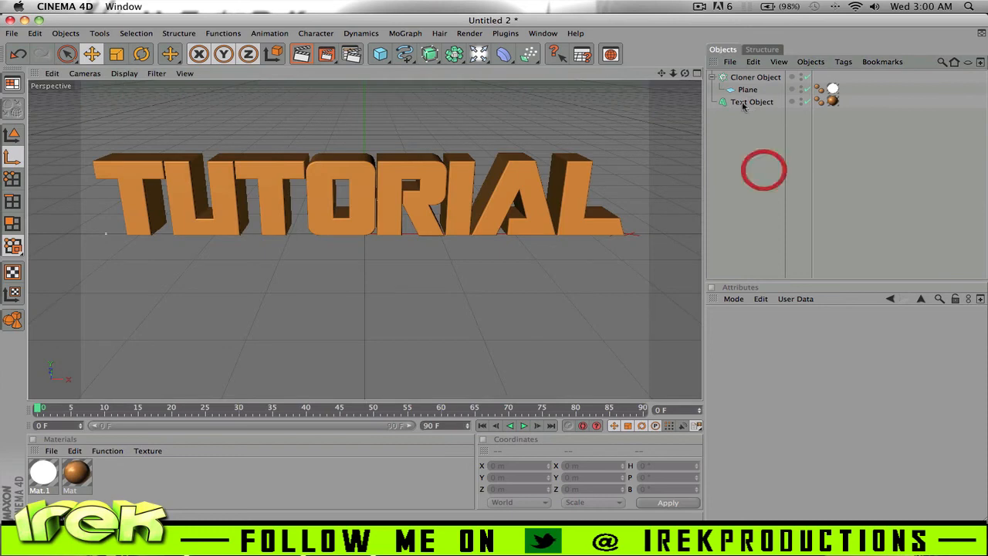
Duplicate the Text Object and remove the orange material from the copy
click(746, 103)
key(super+c)
key(super+v)
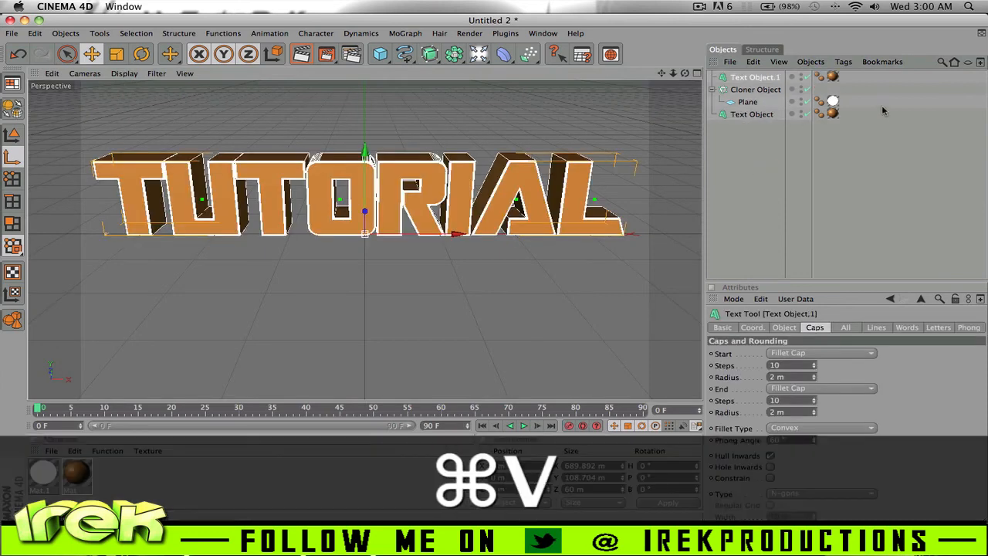
click(832, 77)
key(Delete)
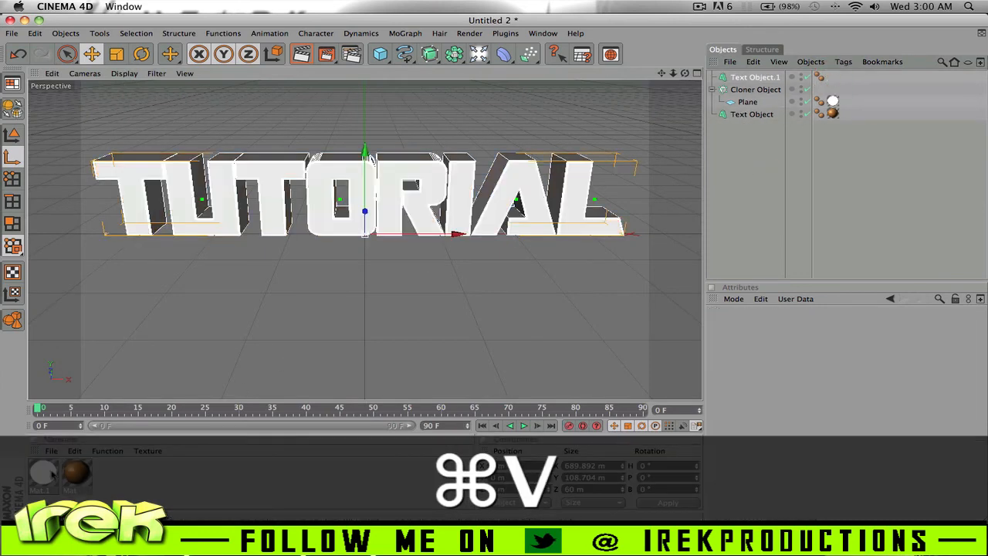
Duplicate the orange material and set the copy's color to black (RGB 0, 0, 0)
click(77, 473)
key(super+c)
key(super+v)
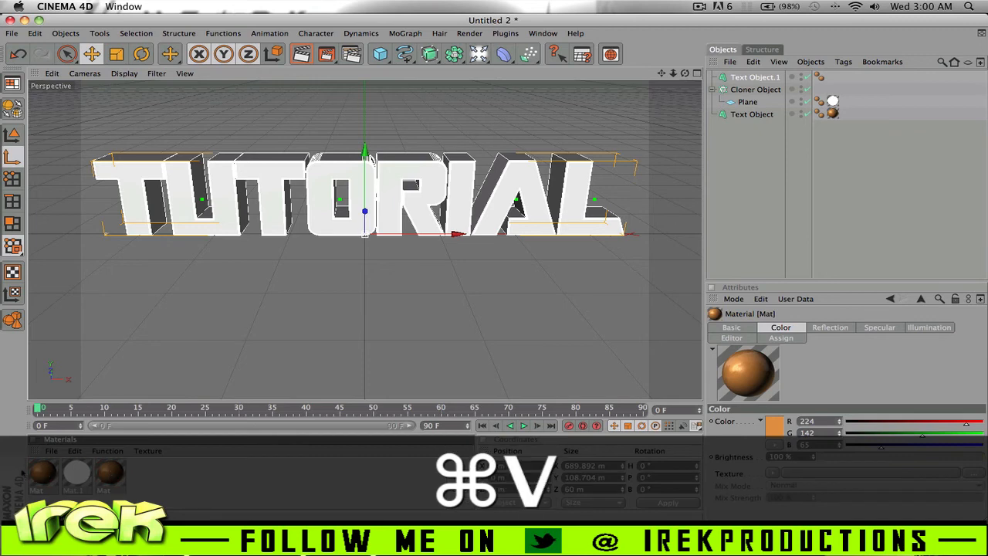
double_click(39, 473)
click(261, 193)
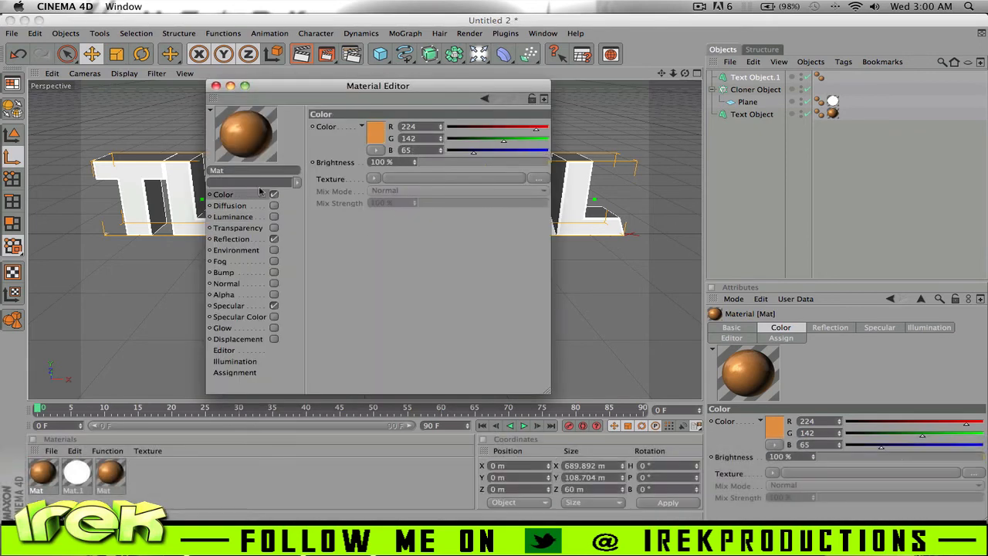
click(375, 136)
drag(339, 146, 198, 206)
click(400, 184)
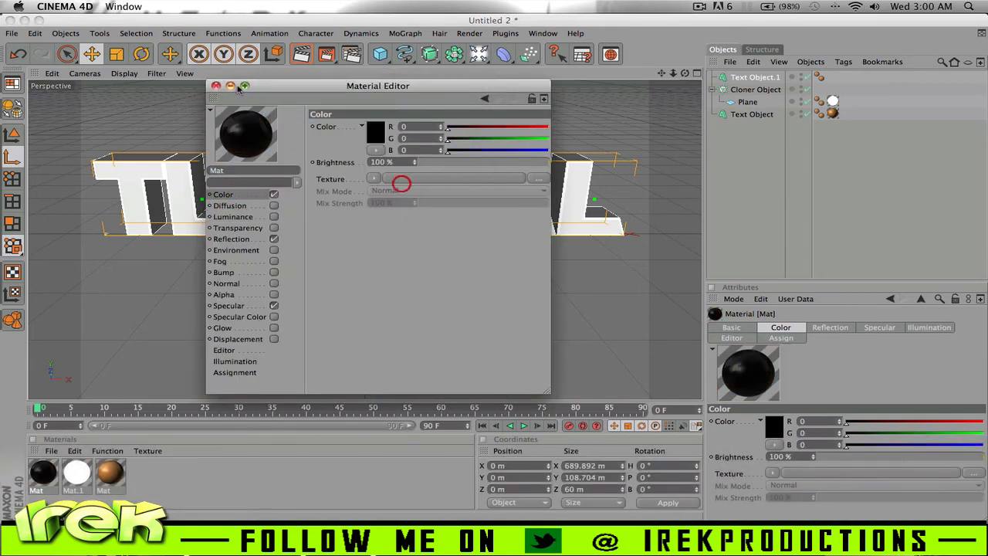
click(217, 85)
Apply the black material to the duplicated text, inspect both texts from the side and test-render the front view
drag(43, 475, 746, 80)
drag(685, 73, 461, 233)
click(444, 167)
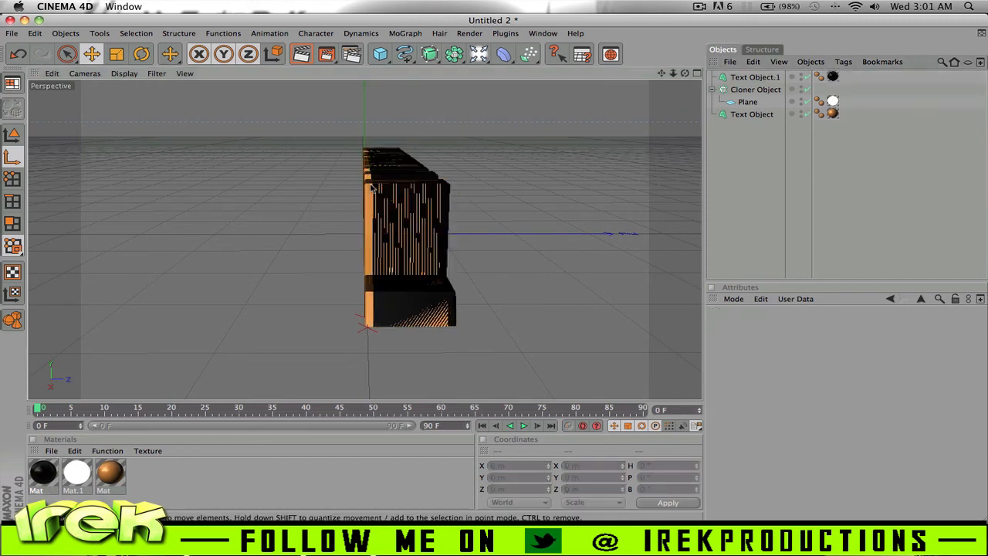
drag(689, 72, 104, 234)
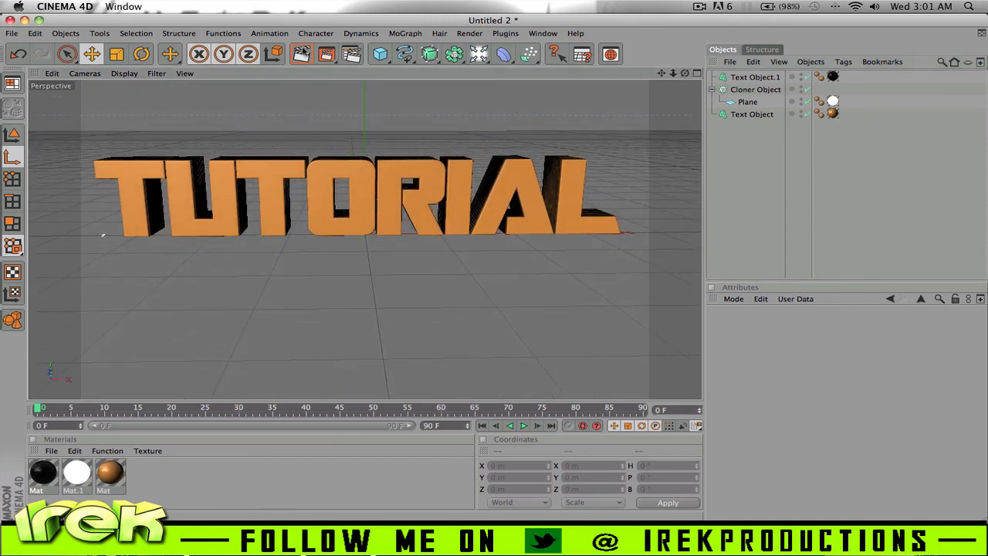
click(300, 55)
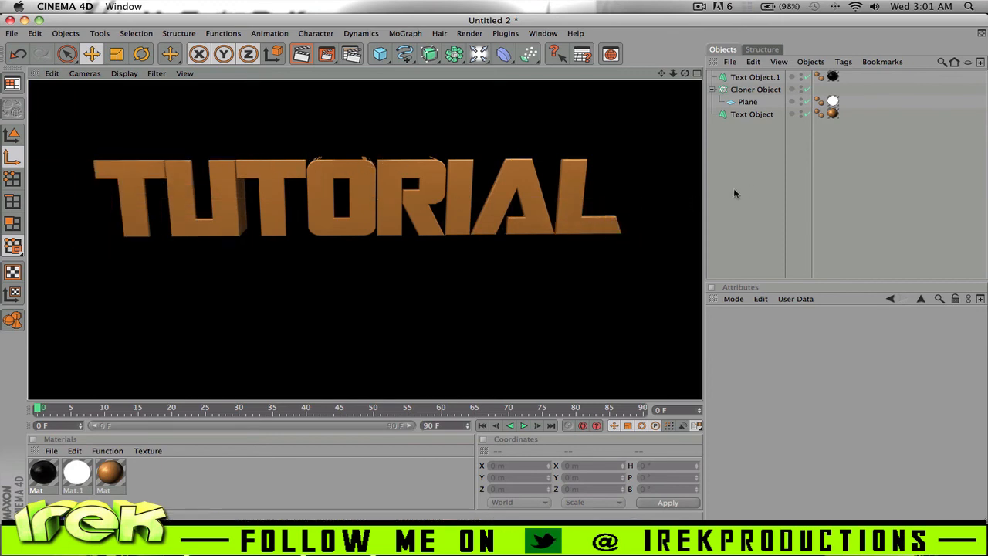
Try a Sky object as the scene's background with a test render, and delete it again
drag(479, 54, 698, 108)
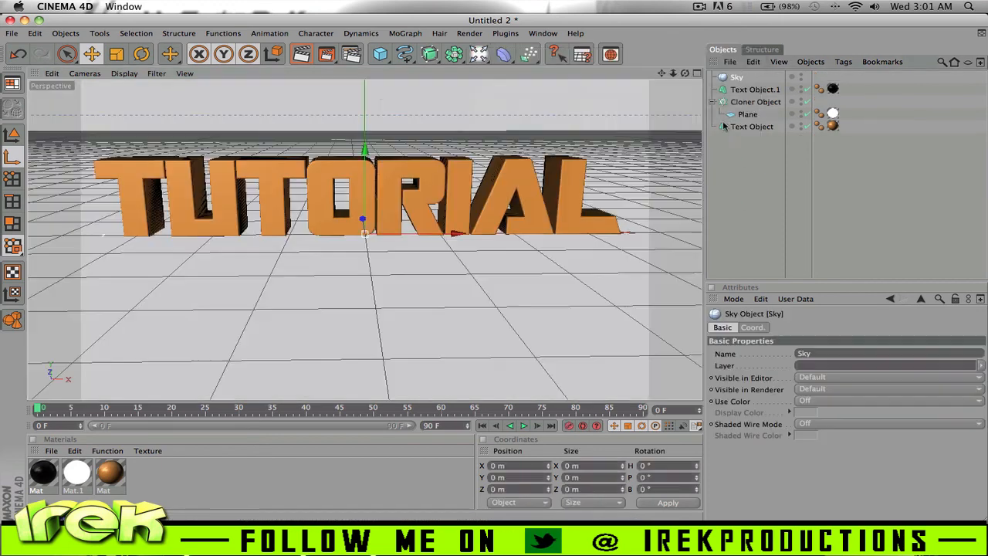
click(302, 53)
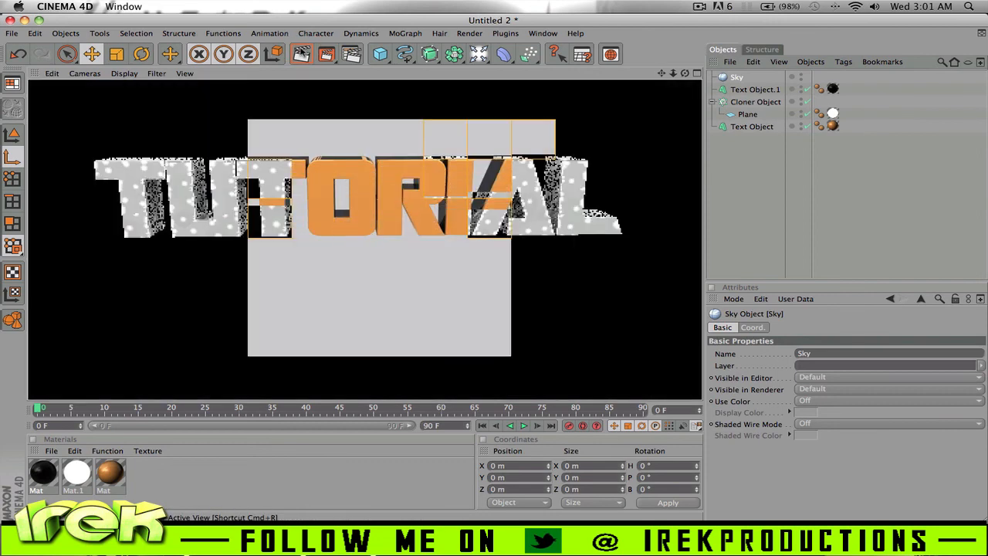
click(751, 178)
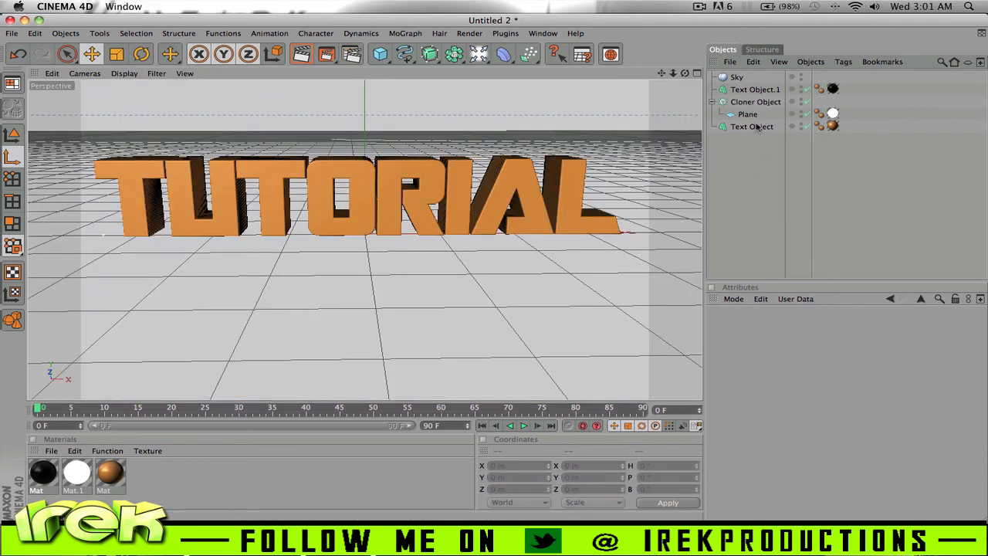
click(741, 78)
key(Delete)
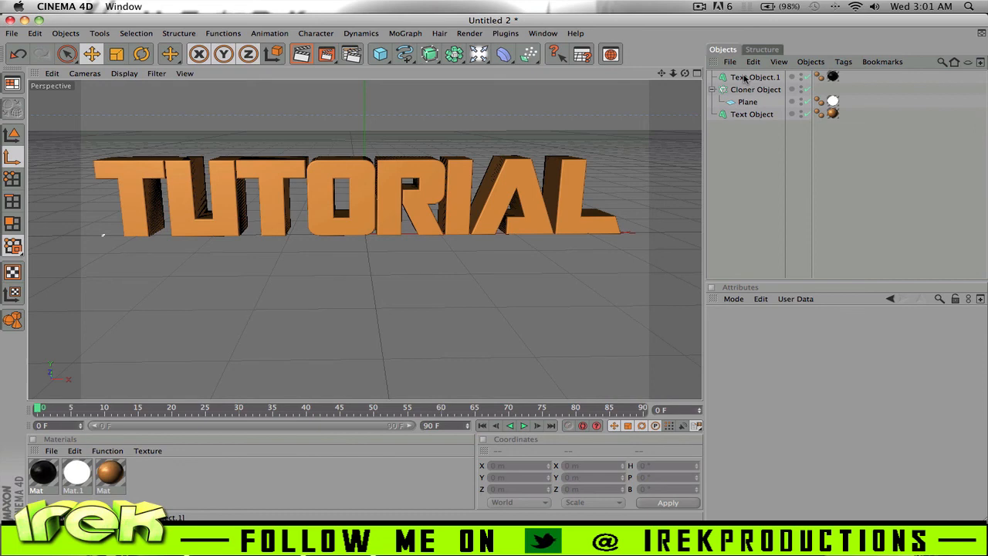